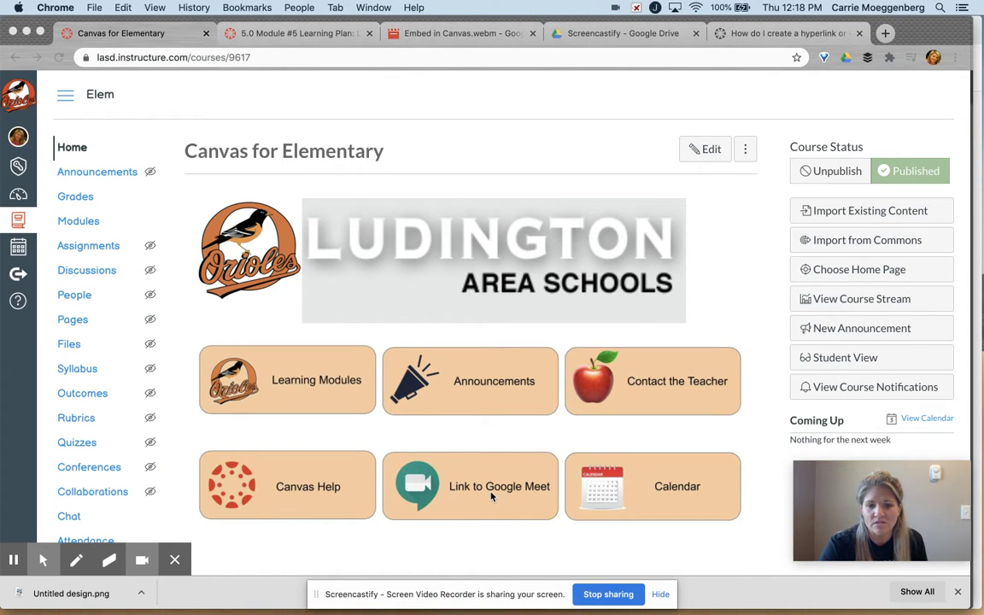
Open the 'LASD Home Page - 3rd grade' course home page in the editor.
{"action": "left_click", "coordinate": [694, 149]}
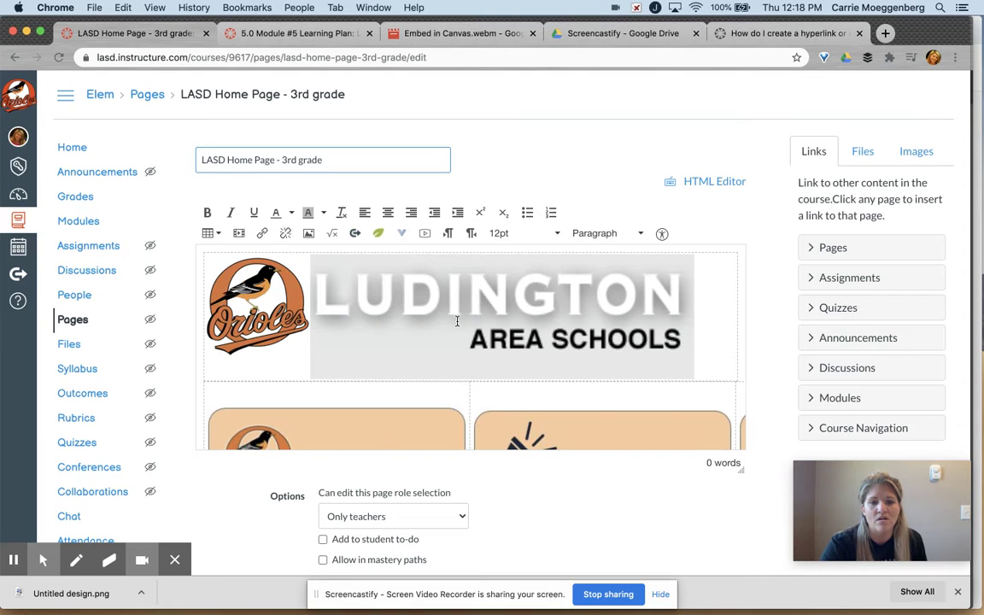
Select the 'Link to Google Meet' button image and list the course Pages as link targets.
{"action": "scroll", "coordinate": [457, 321], "scroll_direction": "down", "scroll_amount": 1}
{"action": "scroll", "coordinate": [457, 321], "scroll_direction": "down", "scroll_amount": 2}
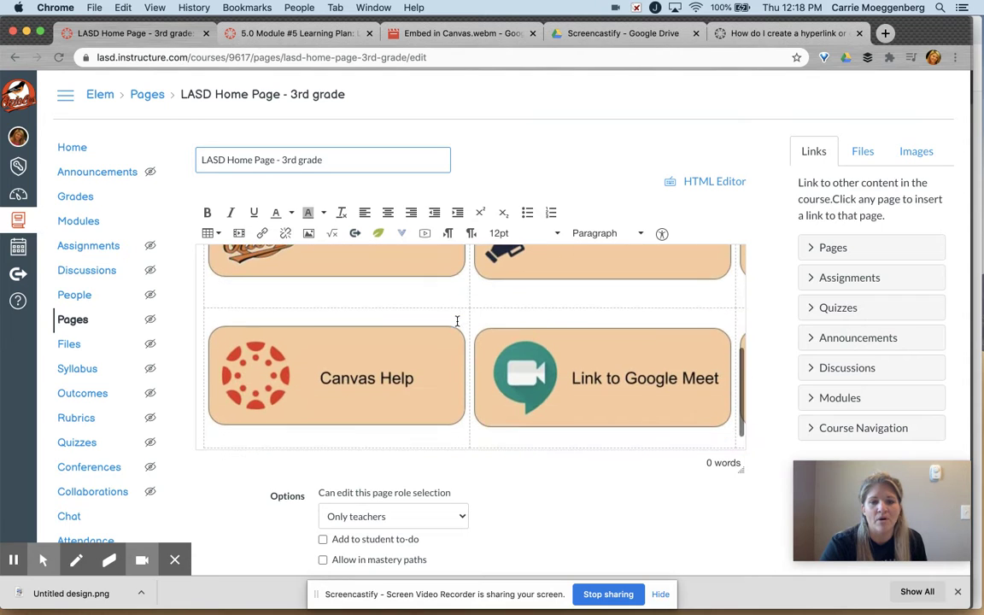
{"action": "left_click", "coordinate": [522, 350]}
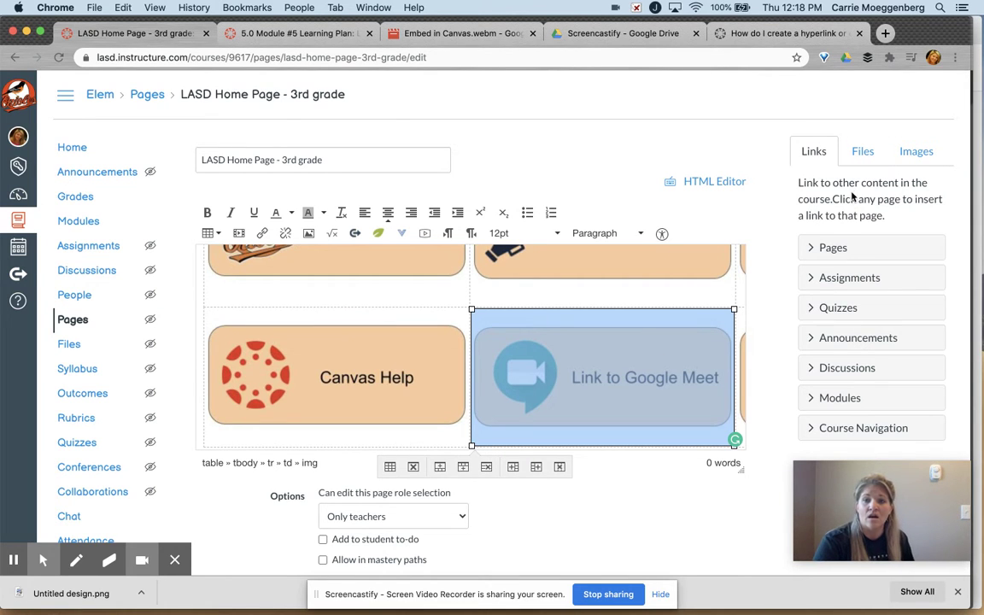
{"action": "left_click", "coordinate": [821, 249]}
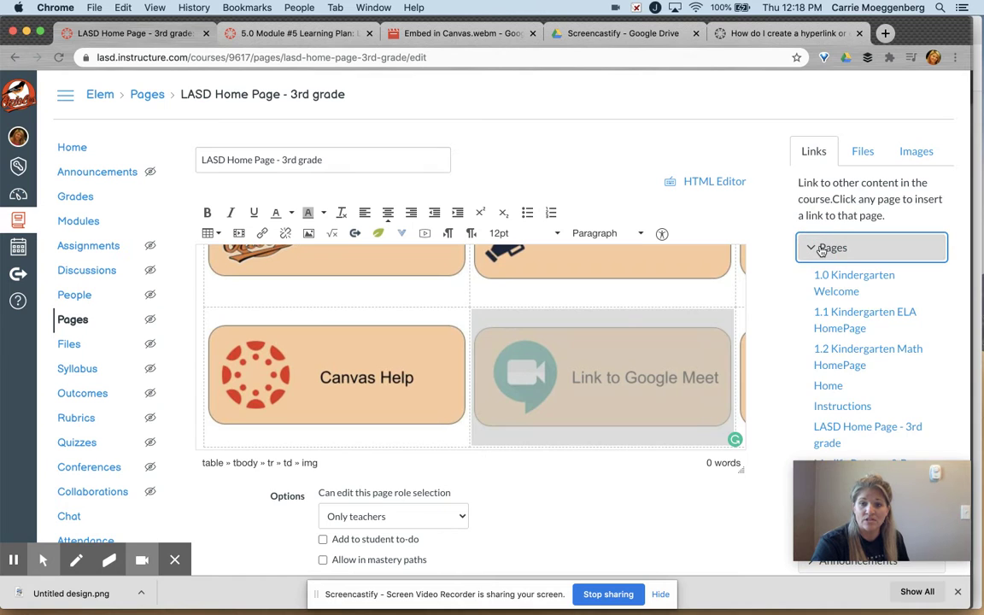
Link the selected button image to a new page called 'Google Meet info'.
{"action": "scroll", "coordinate": [826, 316], "scroll_direction": "down", "scroll_amount": 1}
{"action": "scroll", "coordinate": [790, 351], "scroll_direction": "down", "scroll_amount": 3}
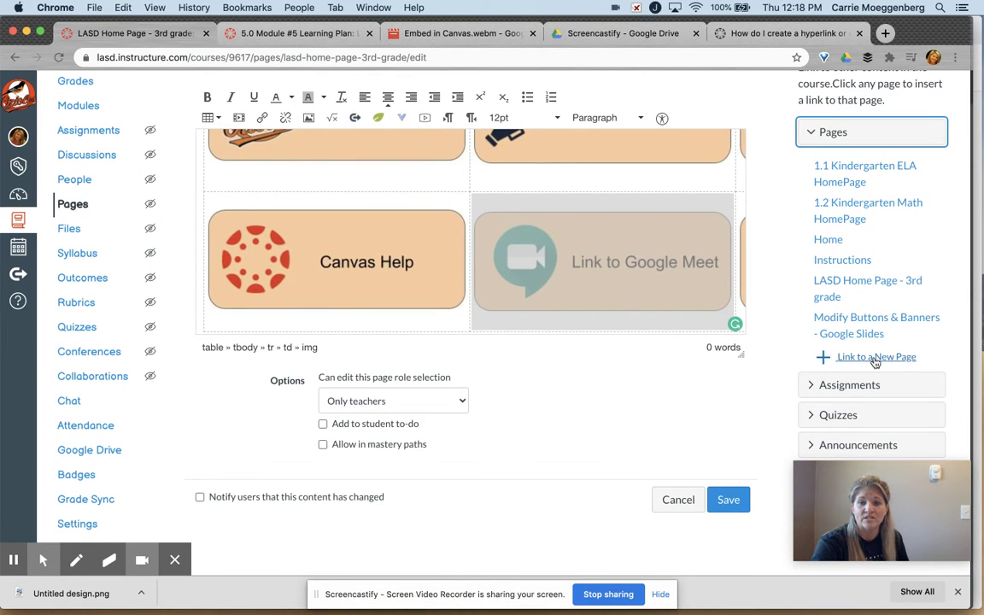
{"action": "left_click", "coordinate": [874, 357]}
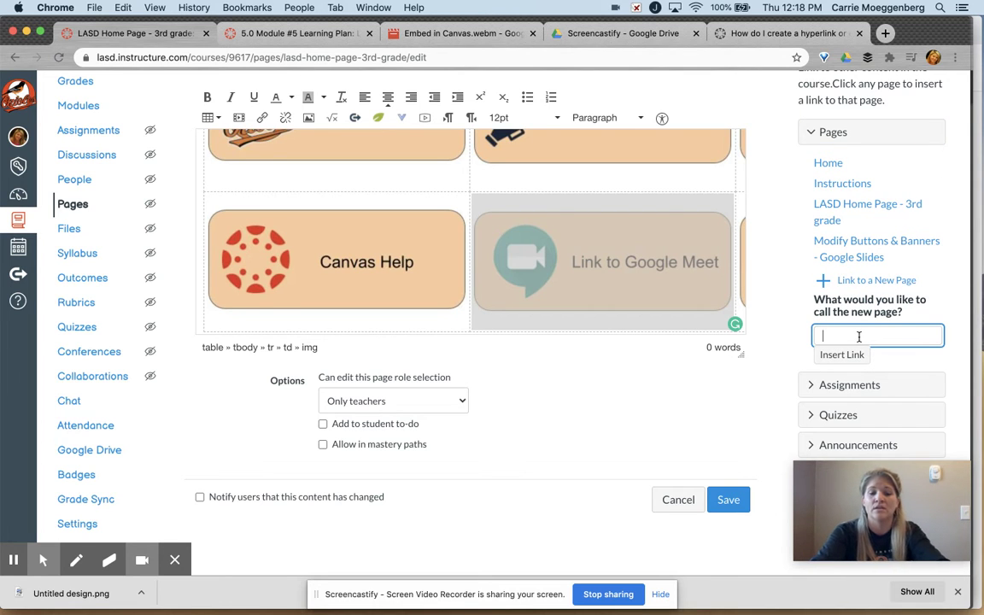
{"action": "type", "text": "Google Meet inf"}
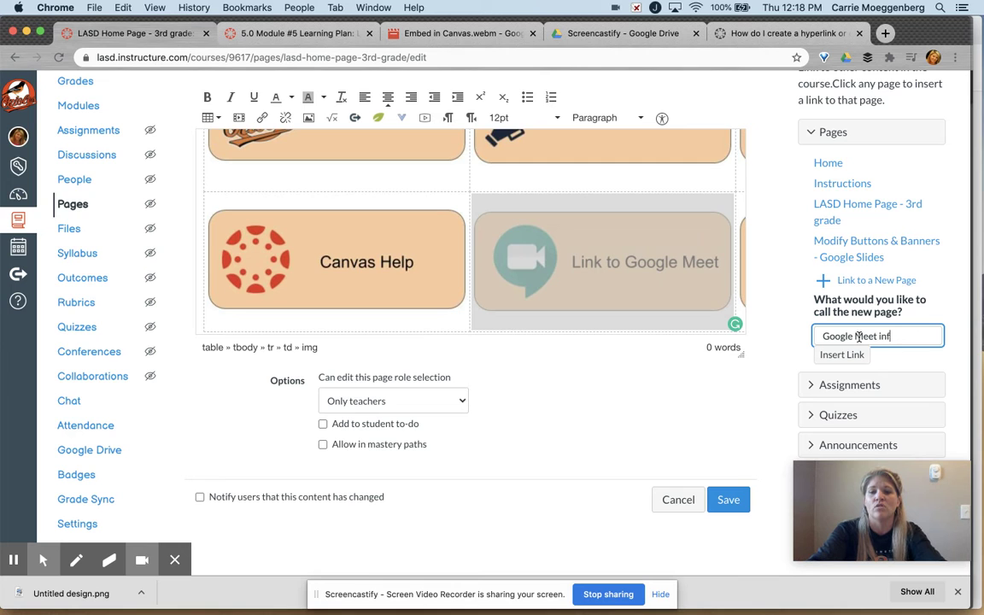
{"action": "type", "text": "o"}
{"action": "left_click", "coordinate": [835, 354]}
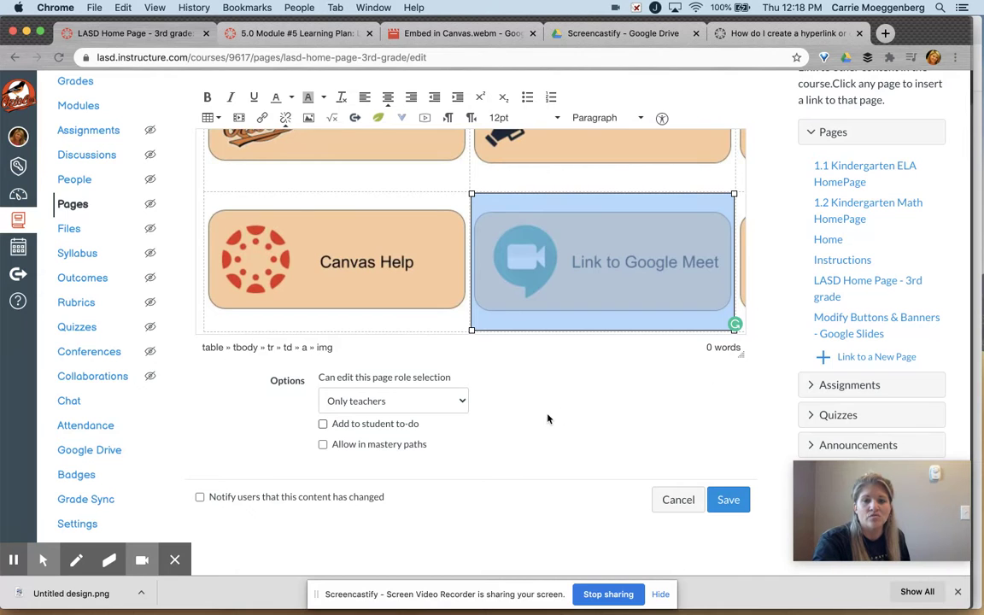
Save the home page and follow its Google Meet button to the blank 'Google Meet info' page.
{"action": "left_click", "coordinate": [741, 493]}
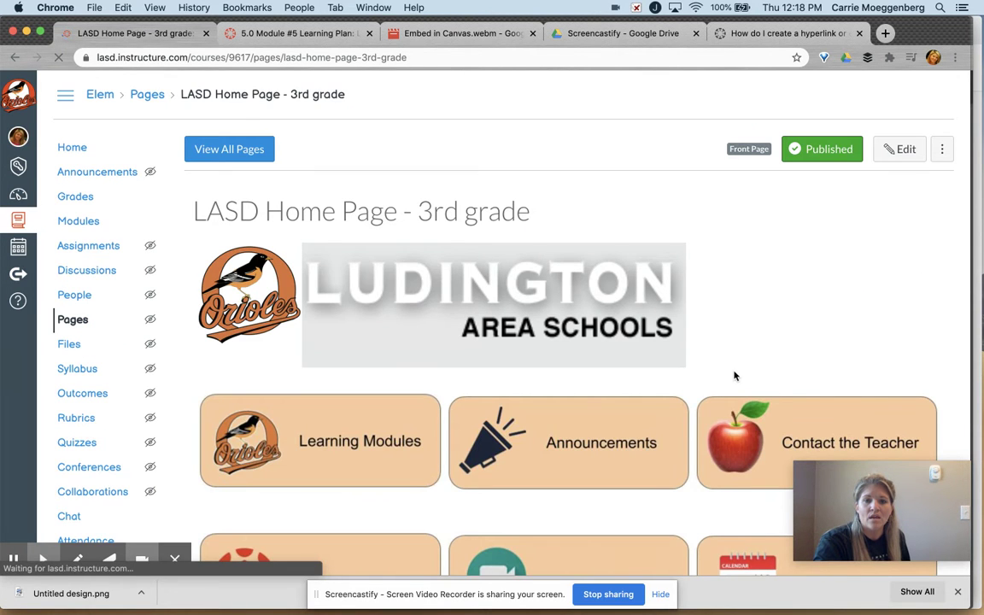
{"action": "scroll", "coordinate": [735, 376], "scroll_direction": "down", "scroll_amount": 2}
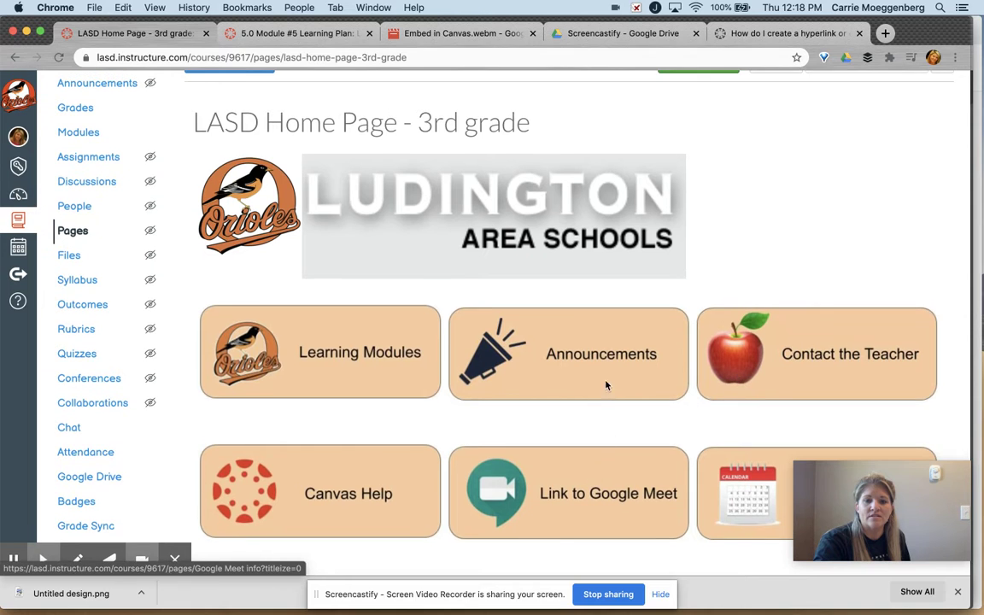
{"action": "left_click", "coordinate": [569, 494]}
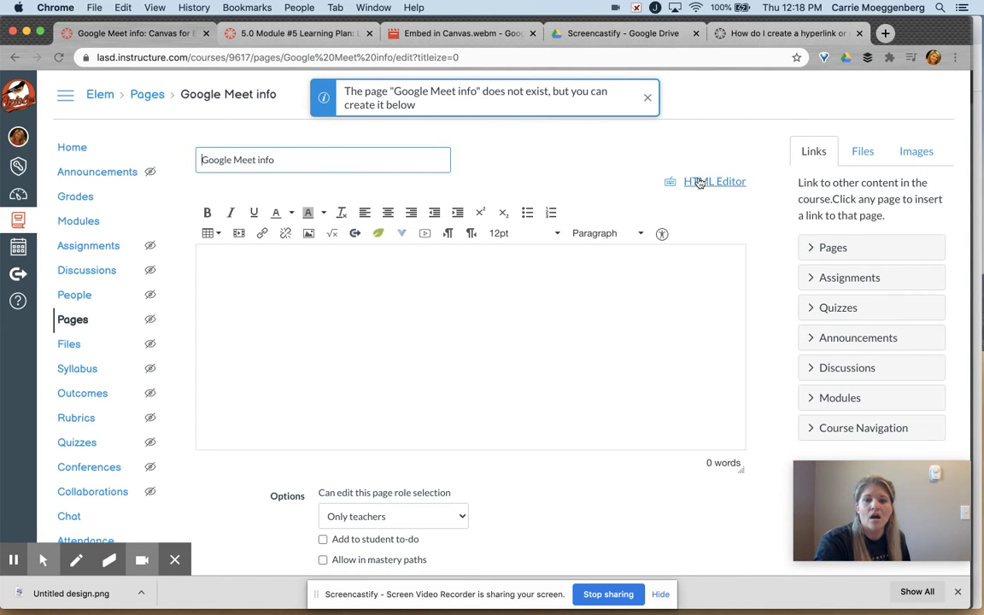
Launch the Google Hangouts Meet external tool in the empty page body.
{"action": "scroll", "coordinate": [766, 288], "scroll_direction": "down", "scroll_amount": 3}
{"action": "scroll", "coordinate": [766, 288], "scroll_direction": "up", "scroll_amount": 1}
{"action": "scroll", "coordinate": [767, 291], "scroll_direction": "up", "scroll_amount": 2}
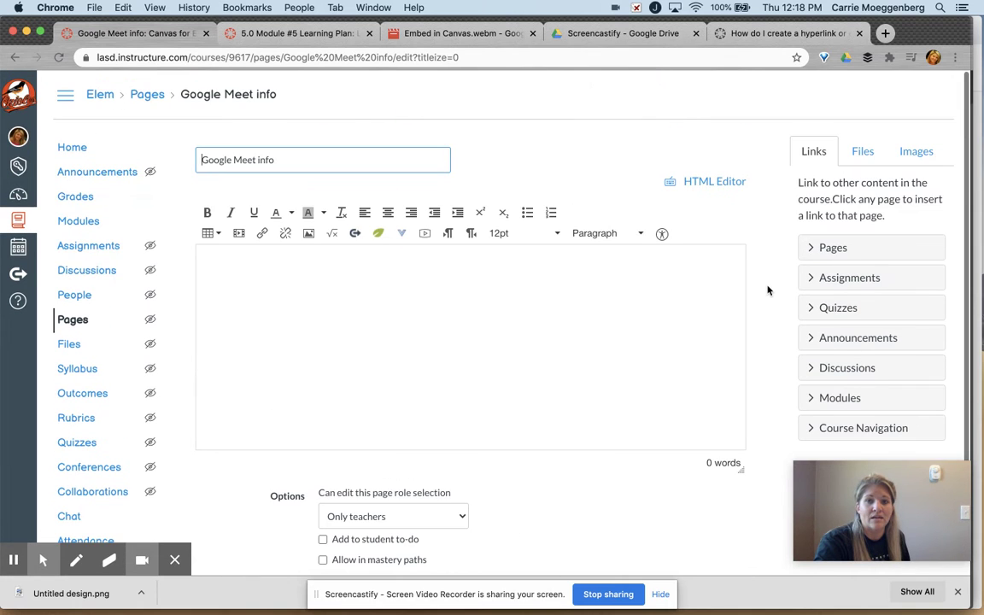
{"action": "left_click", "coordinate": [228, 268]}
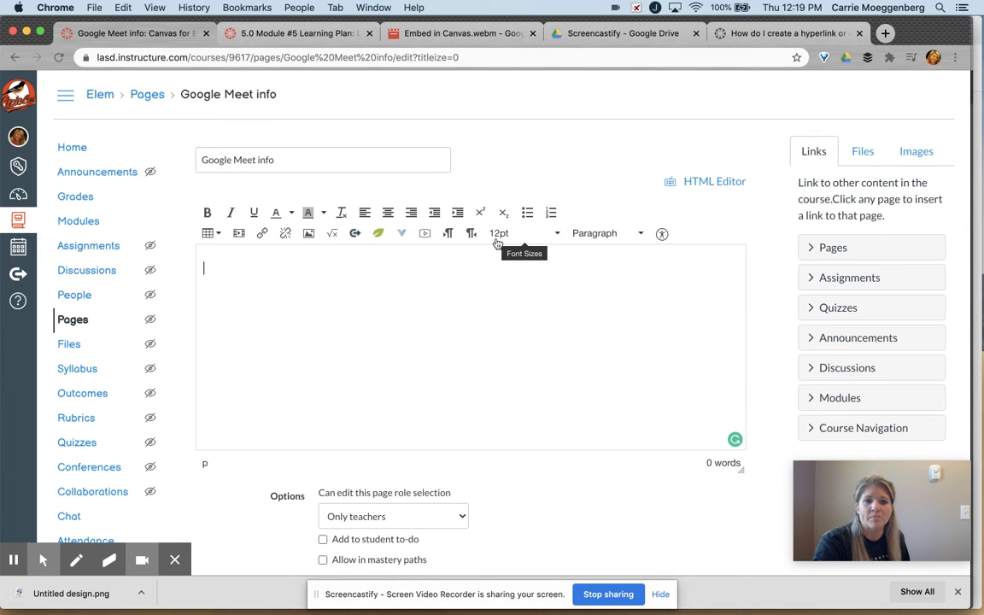
{"action": "left_click", "coordinate": [402, 234]}
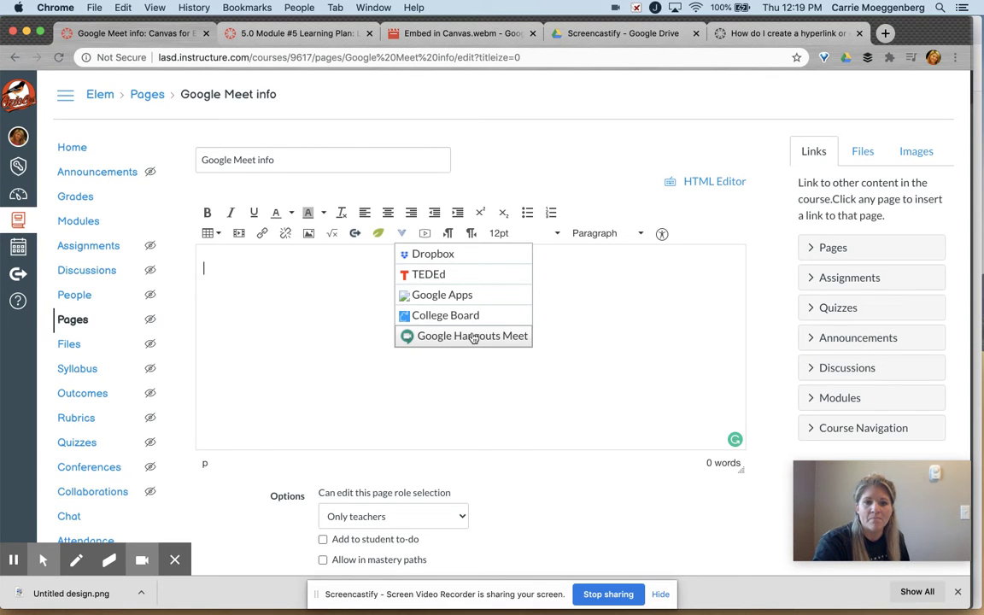
{"action": "left_click", "coordinate": [473, 337]}
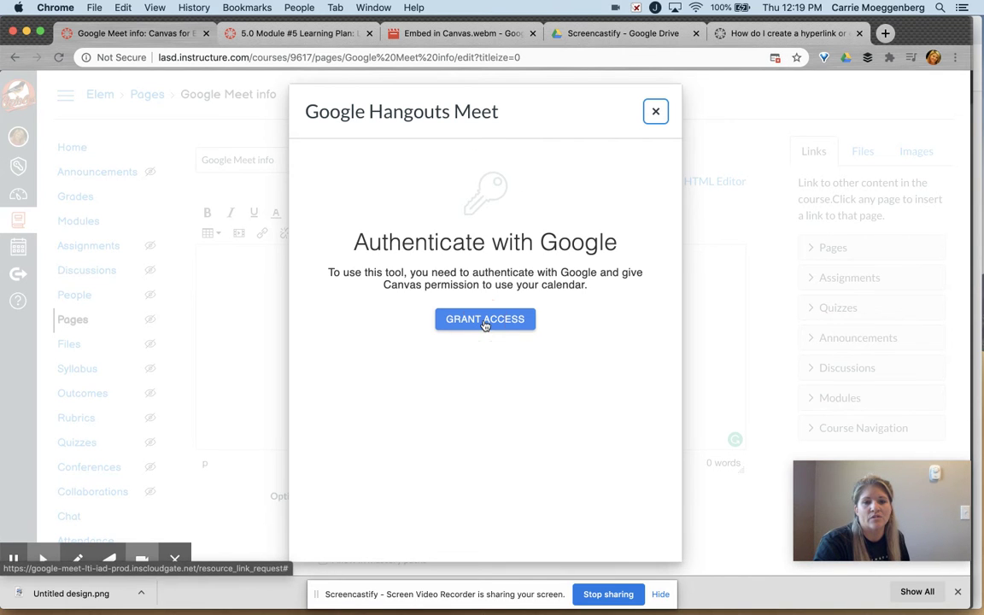
{"action": "left_click", "coordinate": [484, 321]}
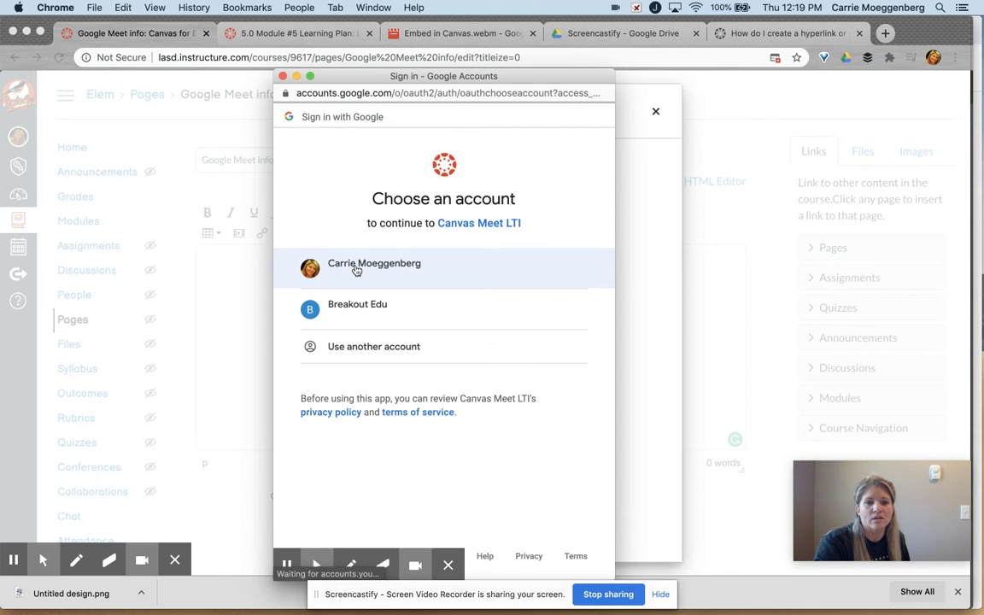
Sign in with a Google account and allow the Meet tool to manage calendar events.
{"action": "left_click", "coordinate": [357, 268]}
{"action": "left_click", "coordinate": [376, 266]}
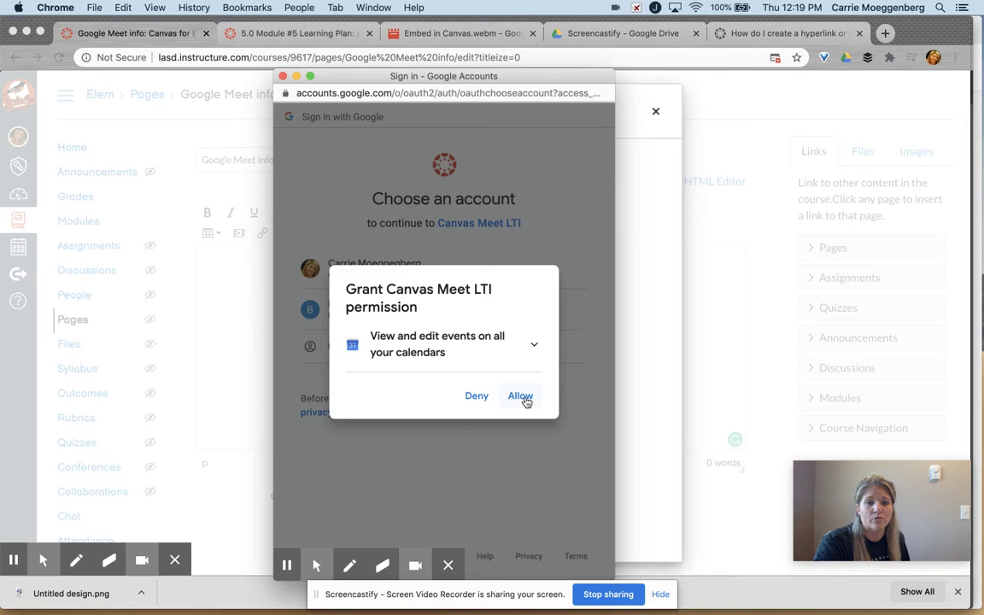
{"action": "left_click", "coordinate": [523, 399]}
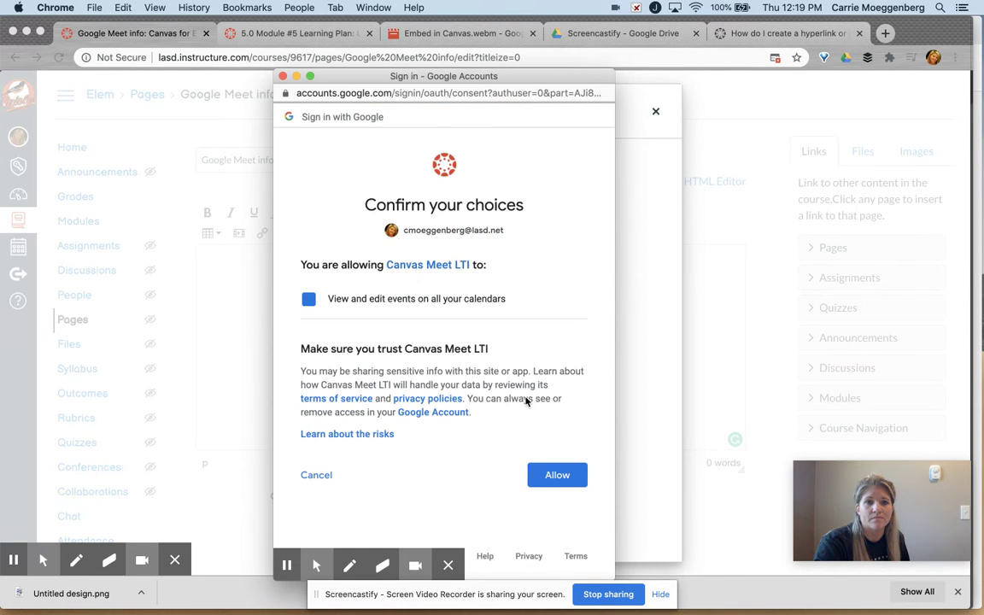
{"action": "left_click", "coordinate": [574, 476]}
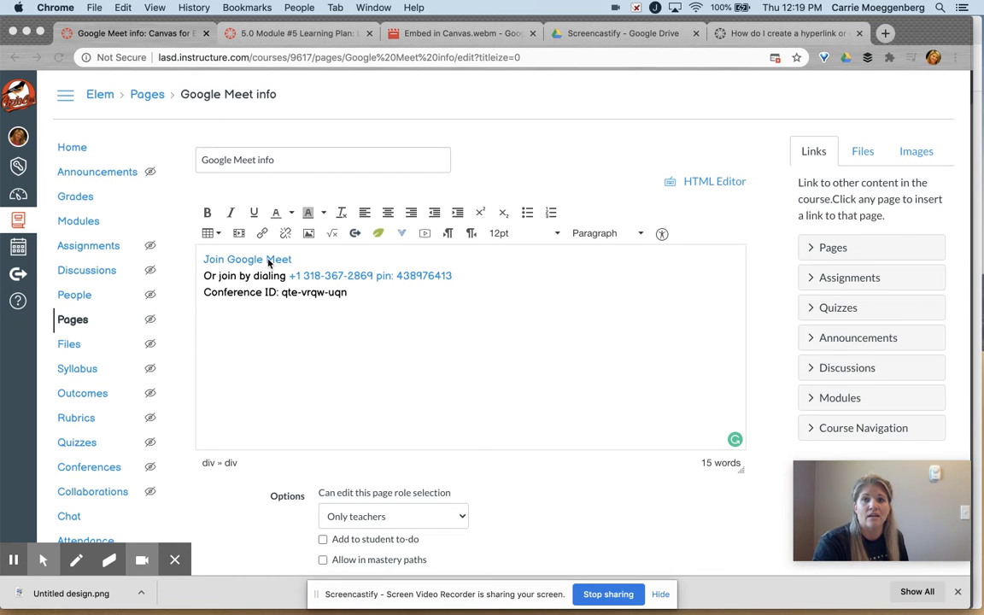
{"action": "left_click", "coordinate": [207, 258]}
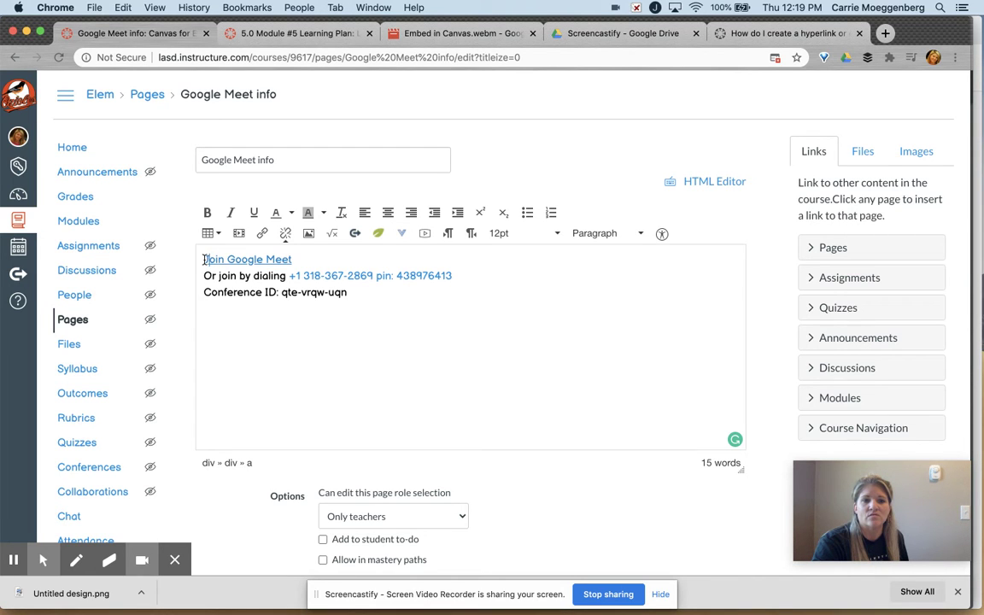
{"action": "left_click", "coordinate": [205, 259]}
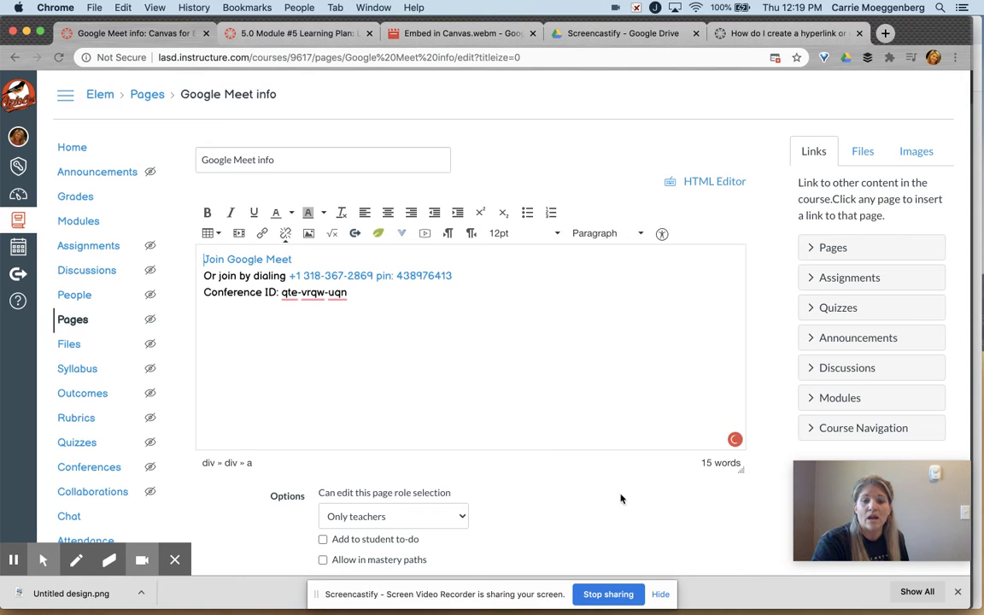
{"action": "scroll", "coordinate": [621, 499], "scroll_direction": "down", "scroll_amount": 3}
{"action": "left_click", "coordinate": [729, 537]}
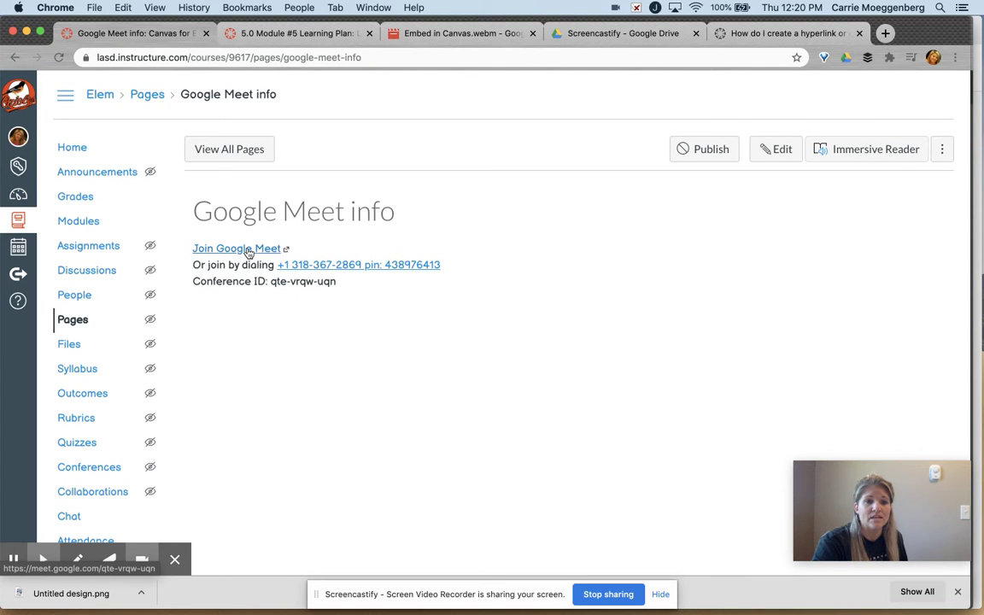
Test the Join Google Meet link, close its meeting tab, and open the course Calendar.
{"action": "left_click", "coordinate": [247, 249]}
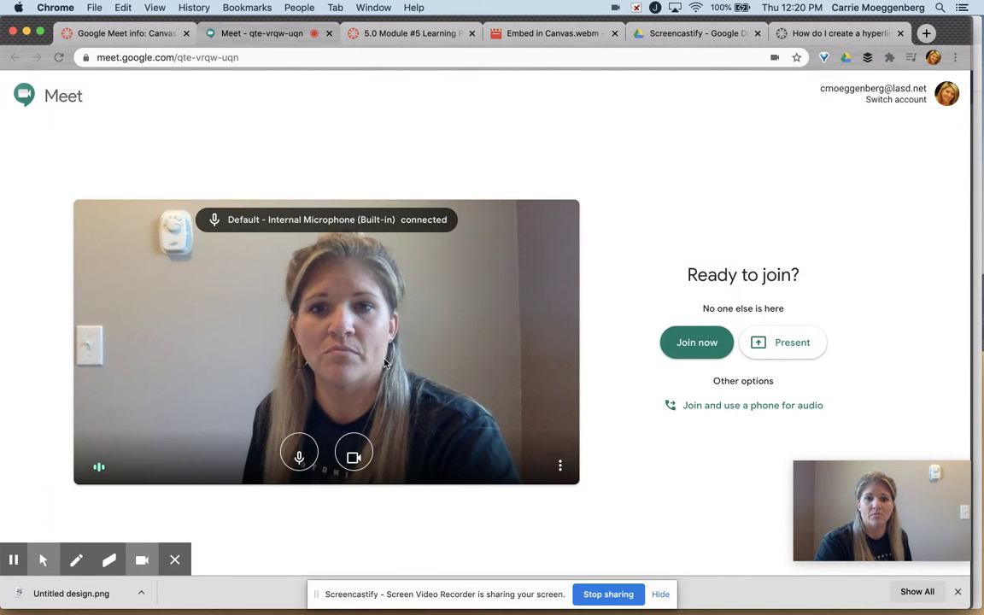
{"action": "left_click", "coordinate": [329, 33]}
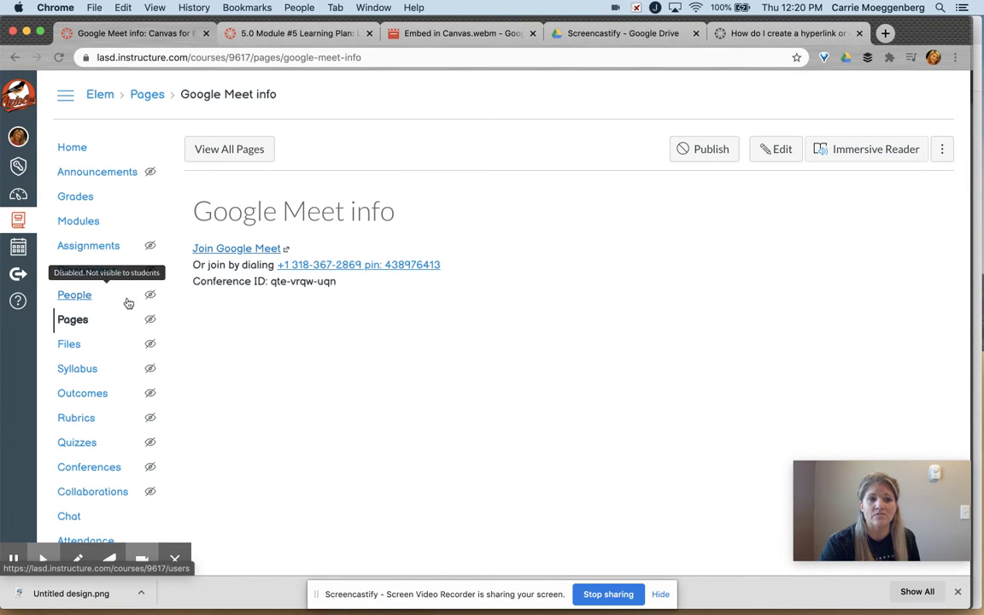
{"action": "left_click", "coordinate": [19, 248]}
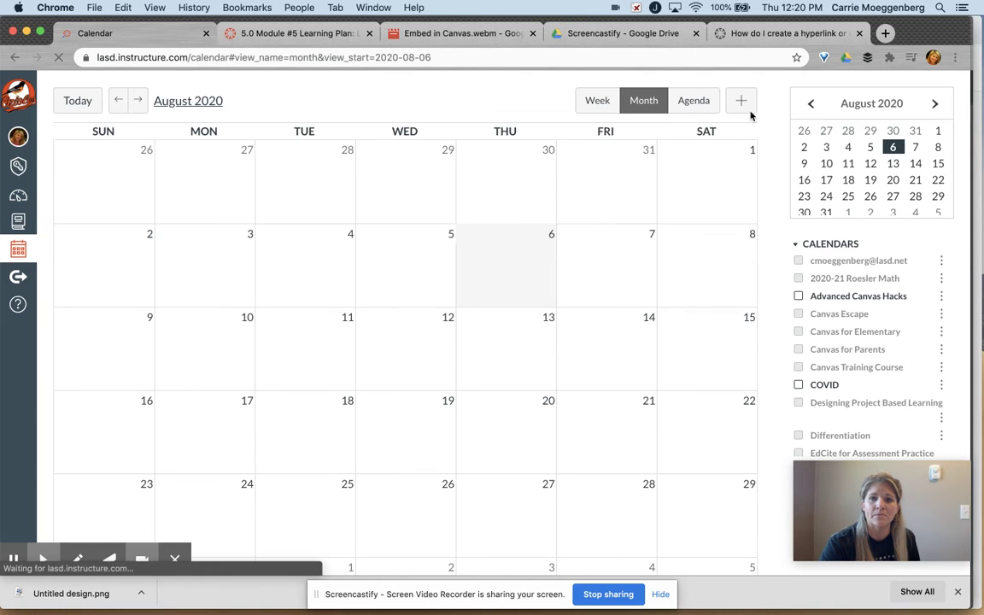
Start a new Aug 6 calendar event titled 'Google Meet'.
{"action": "left_click", "coordinate": [739, 100]}
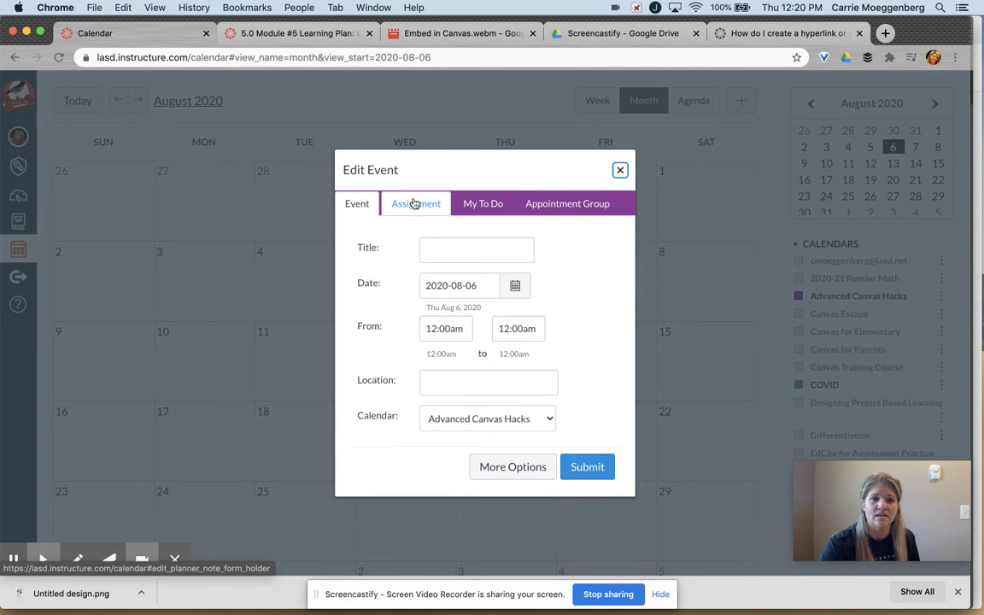
{"action": "left_click", "coordinate": [454, 252]}
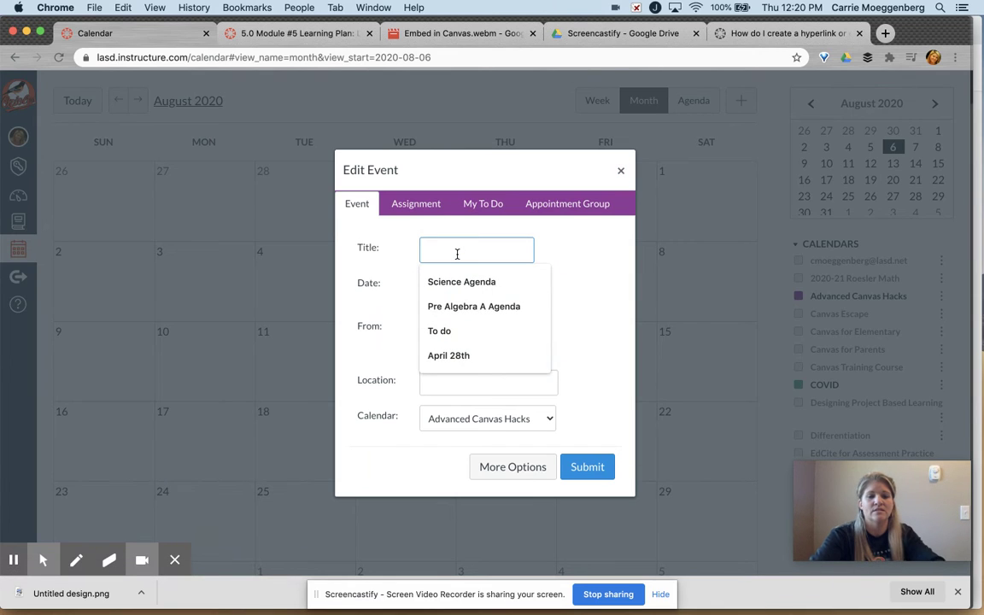
{"action": "type", "text": "Google Meet"}
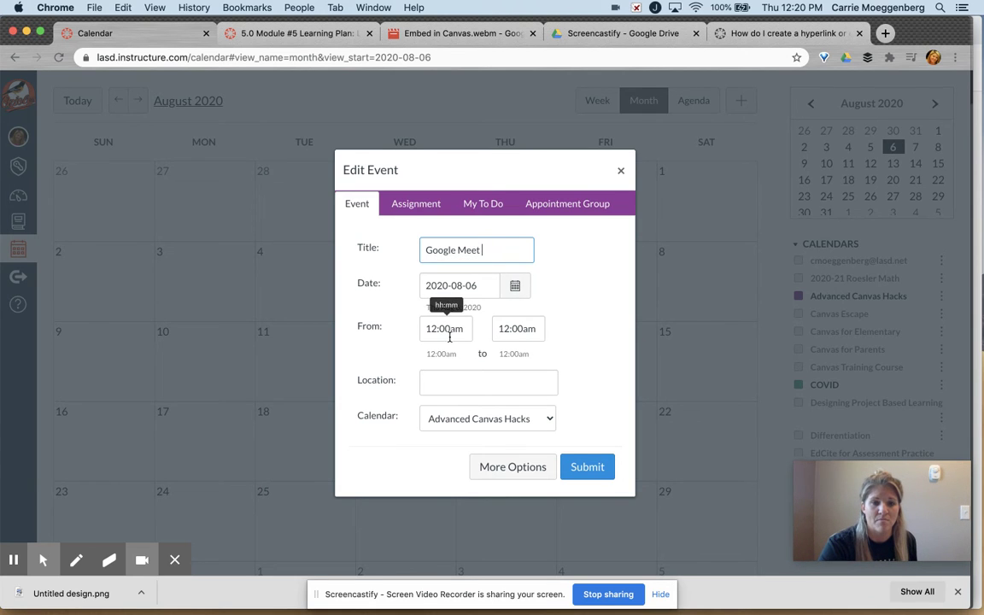
Set the event time to 12:00 pm through 1:00pm.
{"action": "left_click", "coordinate": [533, 330]}
{"action": "left_click", "coordinate": [464, 332]}
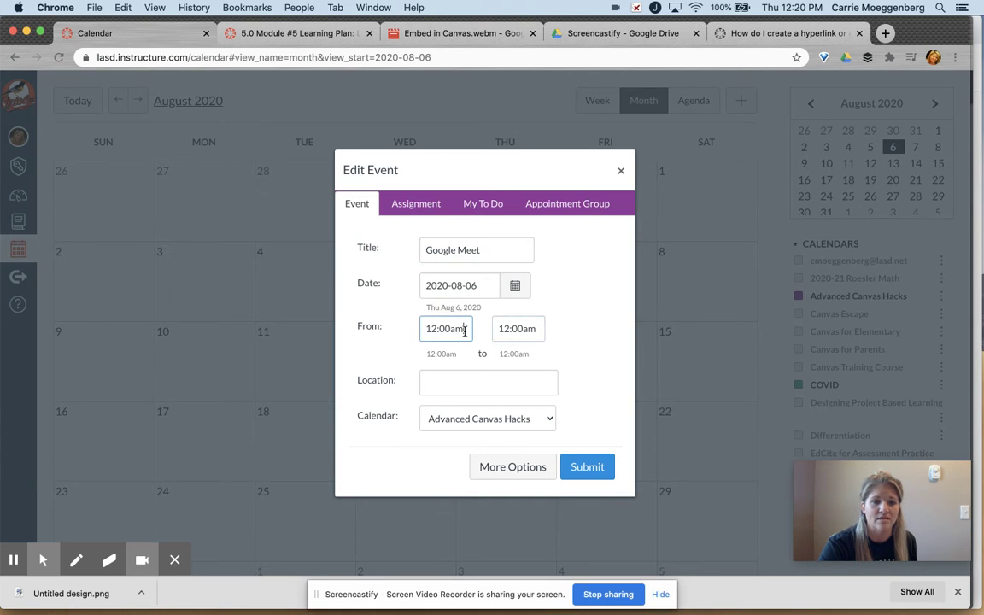
{"action": "key", "text": "BackSpace"}
{"action": "key", "text": "BackSpace"}
{"action": "key", "text": "BackSpace"}
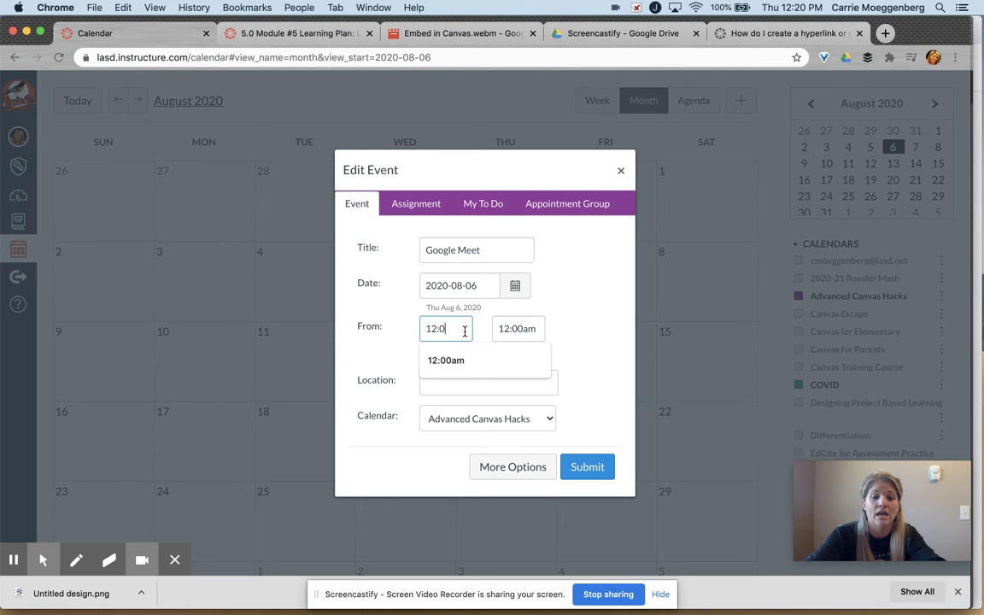
{"action": "type", "text": "0pm"}
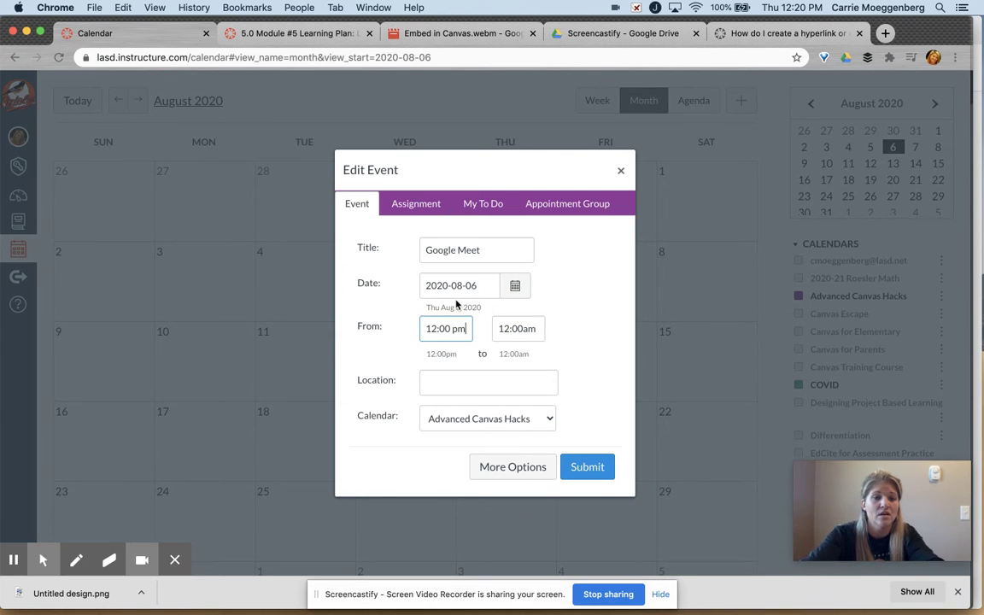
{"action": "left_click", "coordinate": [524, 332]}
{"action": "type", "text": "p"}
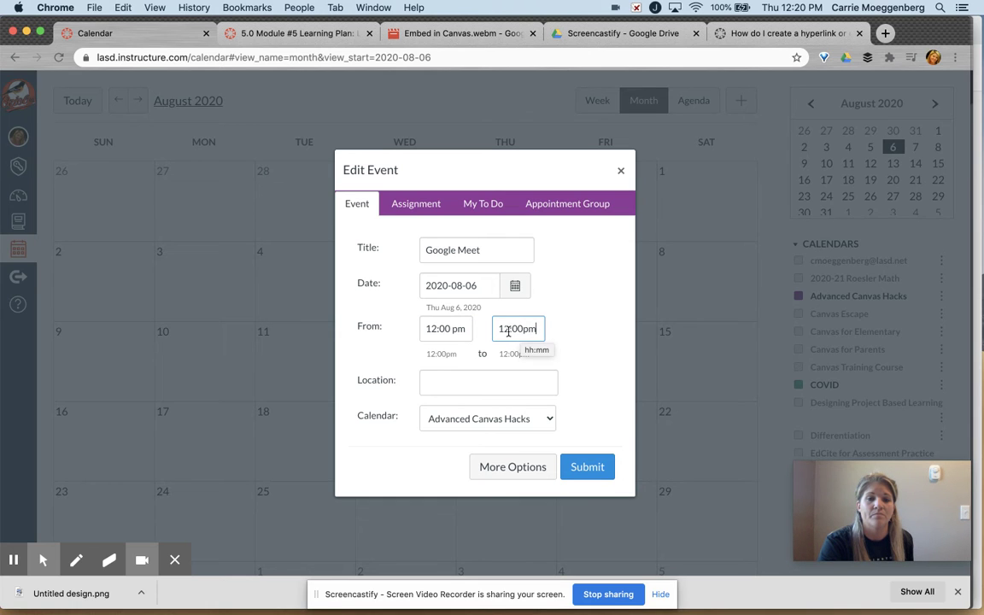
{"action": "left_click", "coordinate": [508, 332]}
{"action": "key", "text": "BackSpace"}
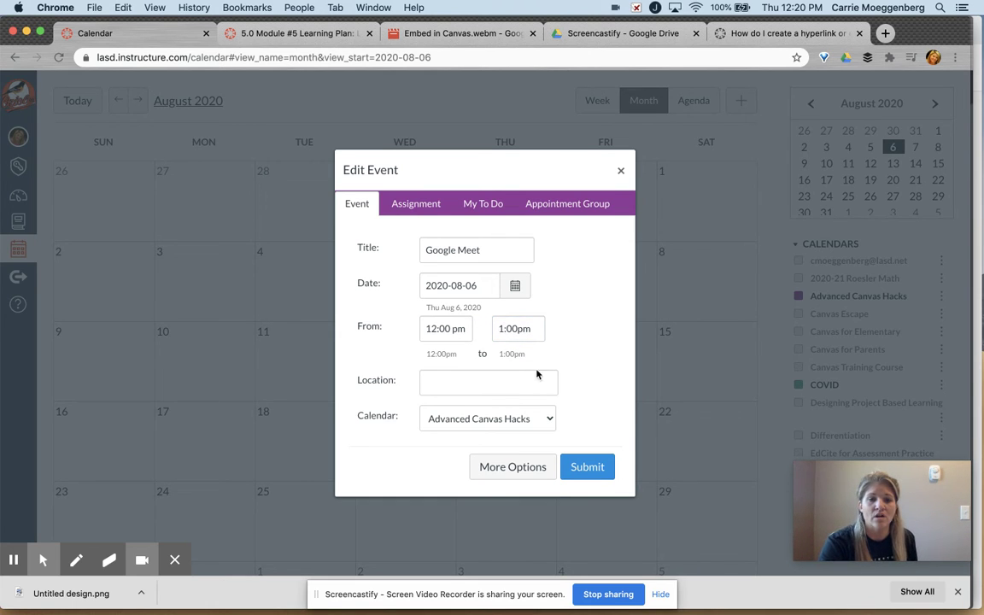
Set location GoogleMeet and the COVID calendar, then expand the full event editor.
{"action": "left_click", "coordinate": [518, 381]}
{"action": "type", "text": "GoogleMeet"}
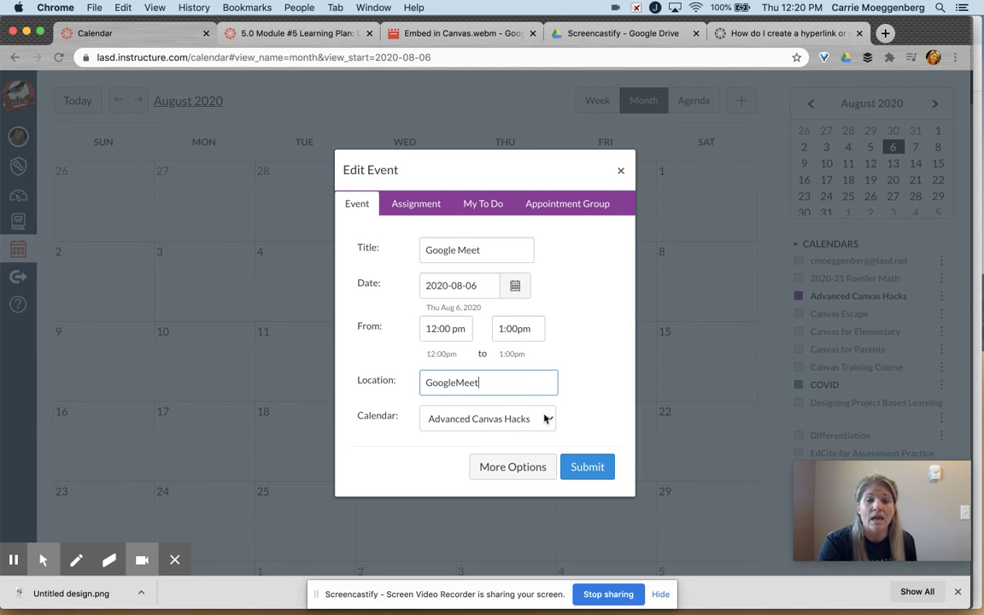
{"action": "left_click", "coordinate": [545, 418]}
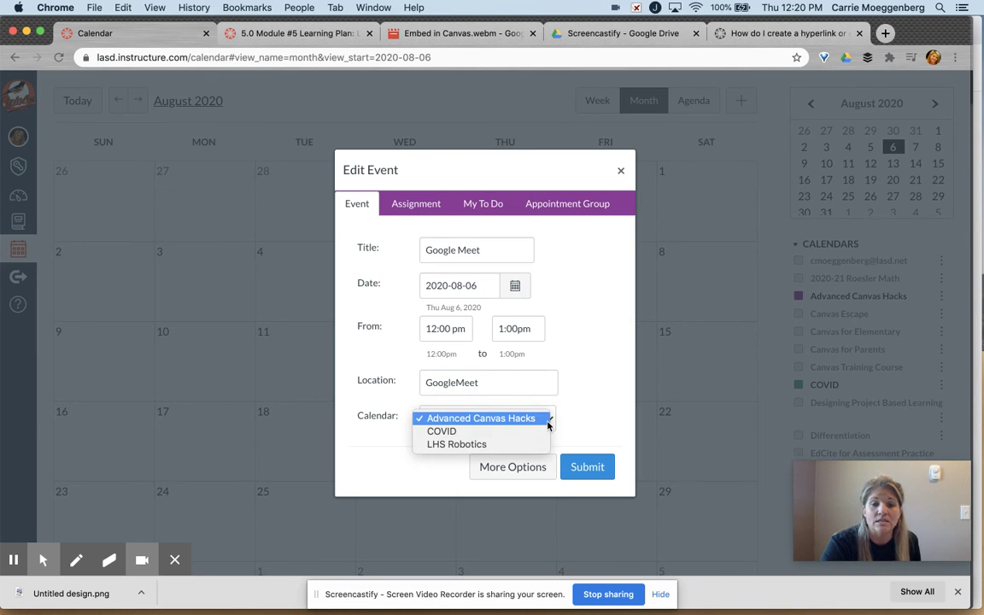
{"action": "left_click", "coordinate": [495, 431]}
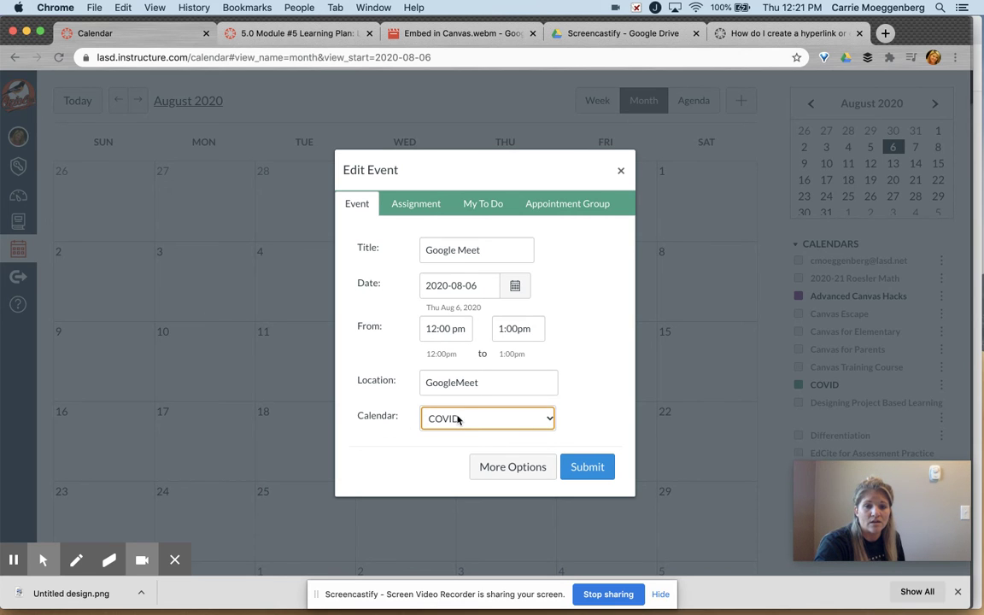
{"action": "left_click", "coordinate": [503, 468]}
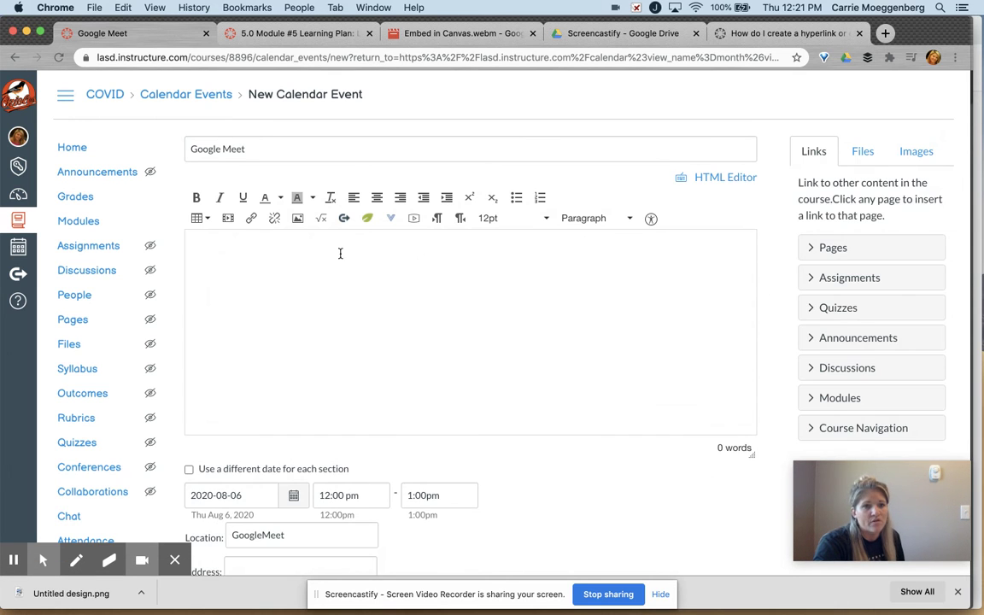
Insert Google Hangouts Meet join details (conference ID pmu-usbz-kcf) into the event description.
{"action": "left_click", "coordinate": [394, 223]}
{"action": "left_click", "coordinate": [416, 322]}
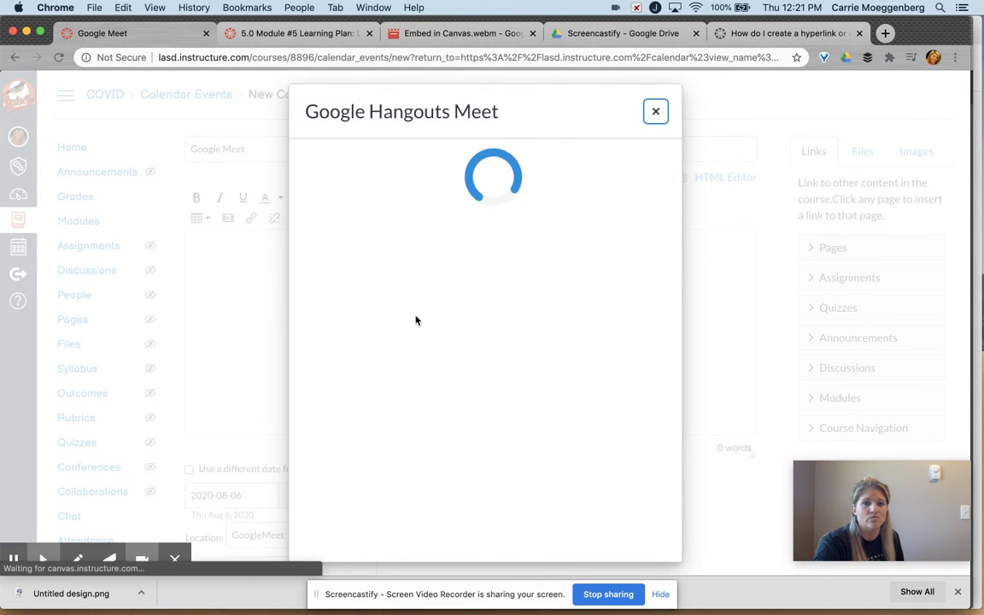
{"action": "left_click", "coordinate": [475, 321]}
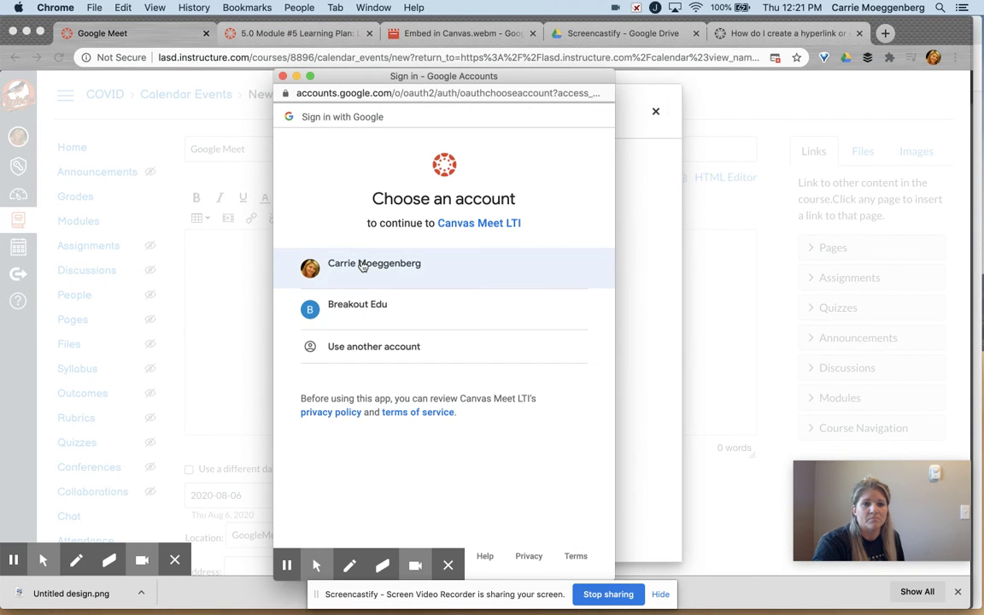
{"action": "left_click", "coordinate": [362, 266]}
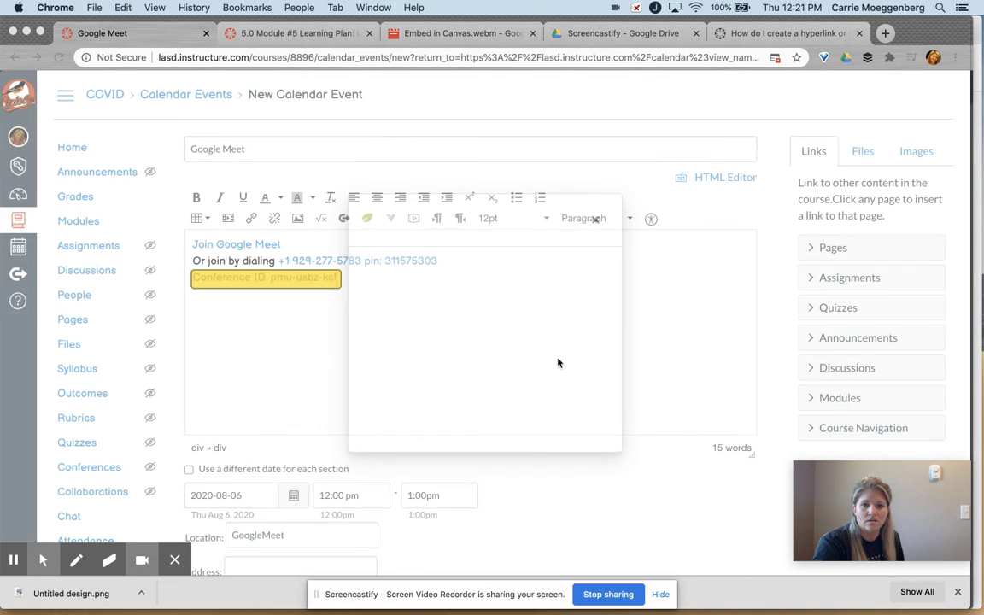
{"action": "scroll", "coordinate": [675, 525], "scroll_direction": "down", "scroll_amount": 3}
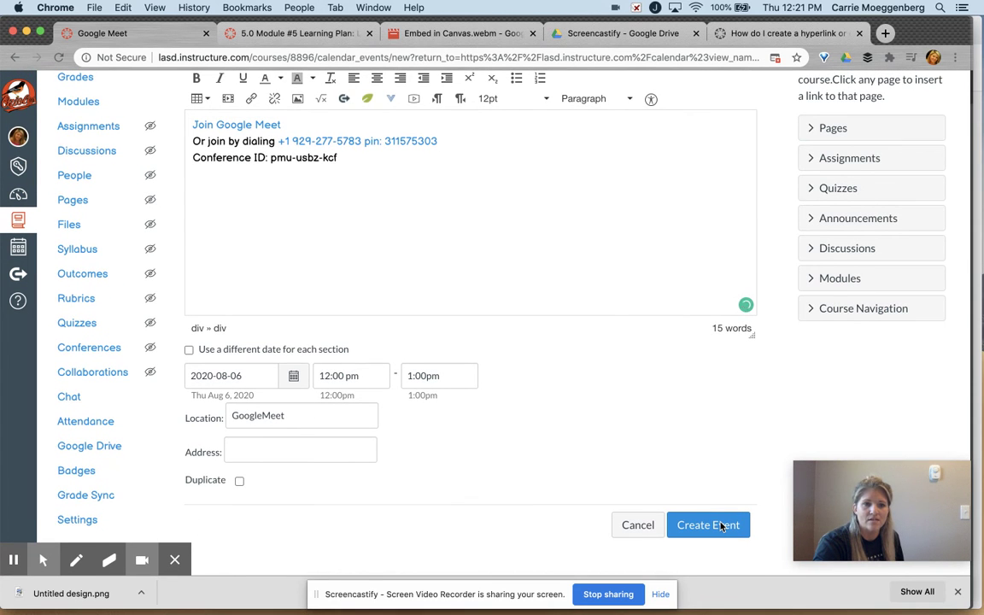
Save the Google Meet event on August 6 at 12pm and check its join link and conference ID.
{"action": "left_click", "coordinate": [709, 526]}
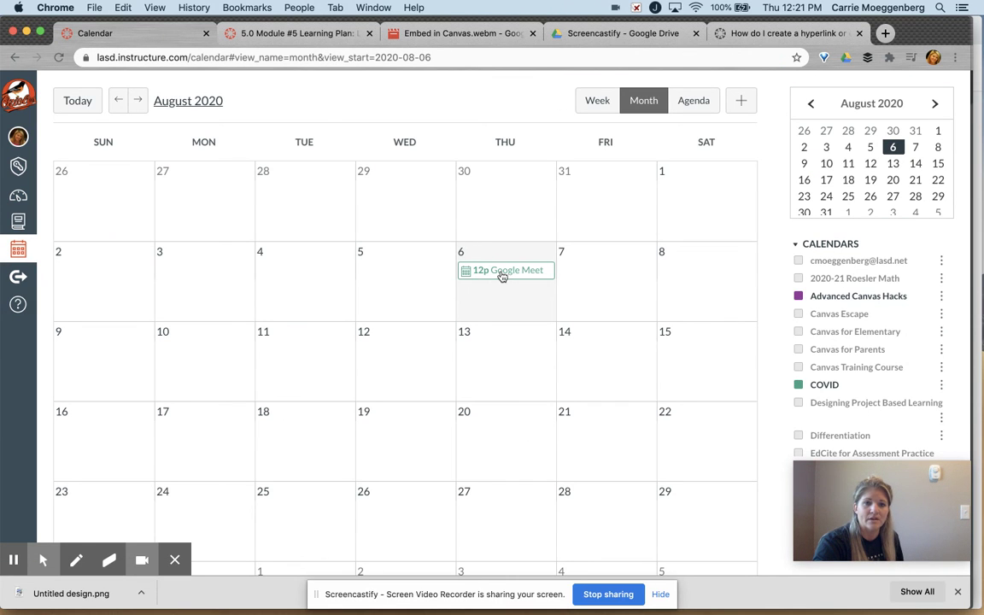
{"action": "left_click", "coordinate": [511, 272]}
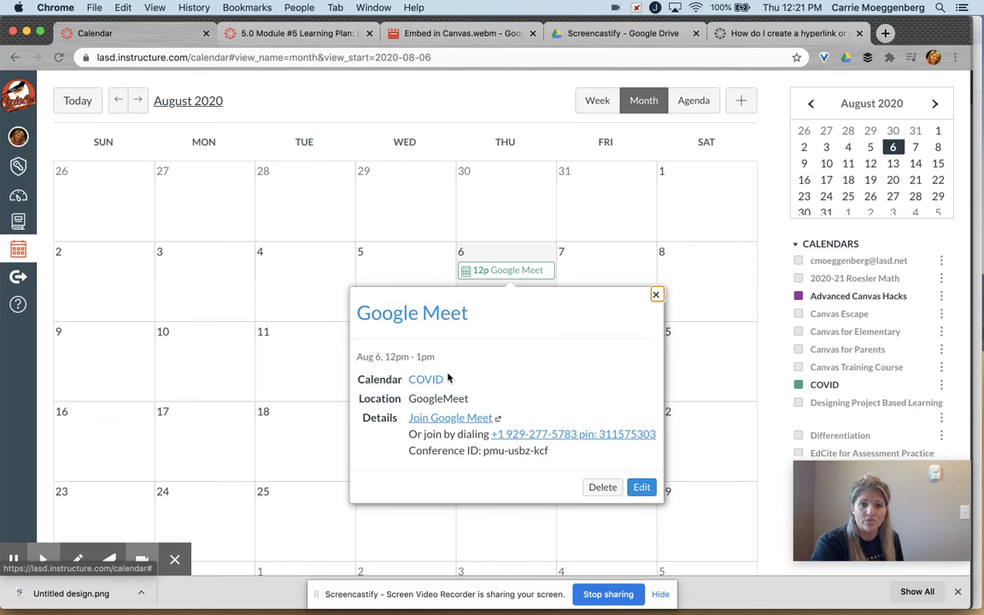
{"action": "left_click", "coordinate": [416, 108]}
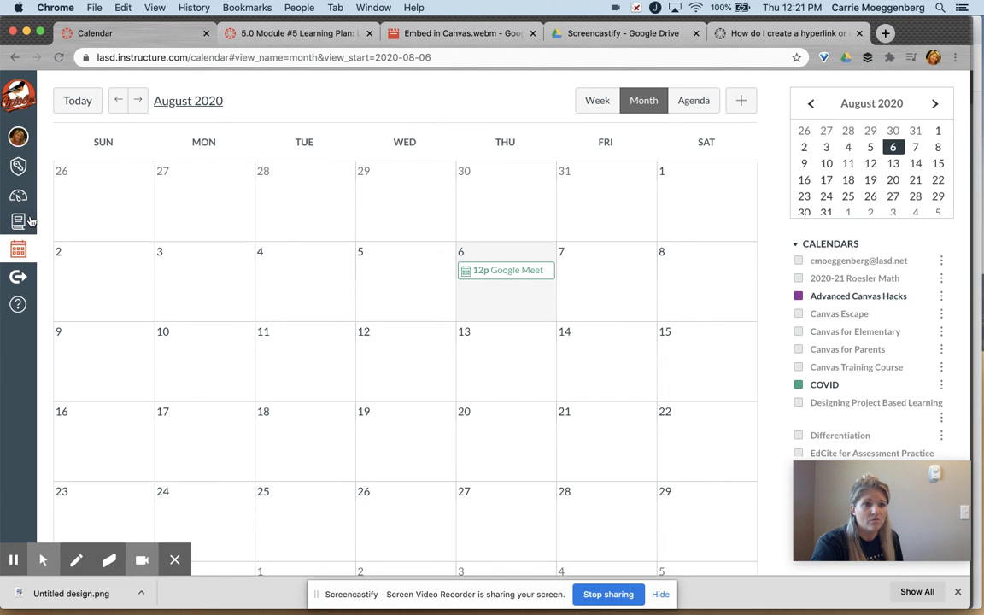